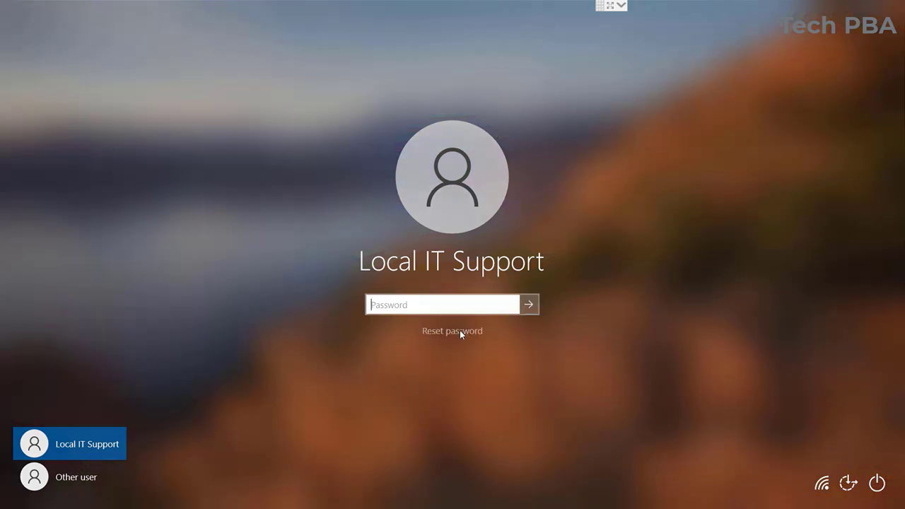
# Sign in as Local IT Support, refresh the desktop, and open Windows Settings from Start.
pyautogui.write('*********')
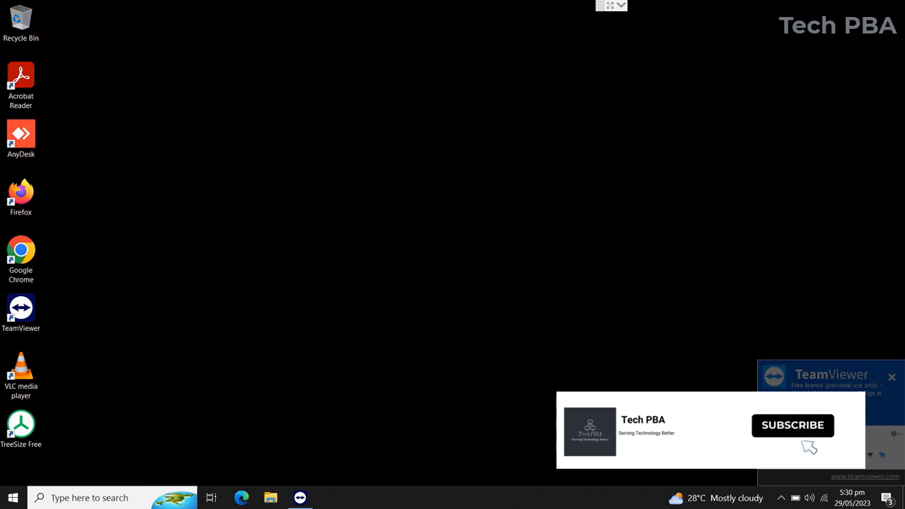
pyautogui.rightClick(138, 306)
pyautogui.click(175, 340)
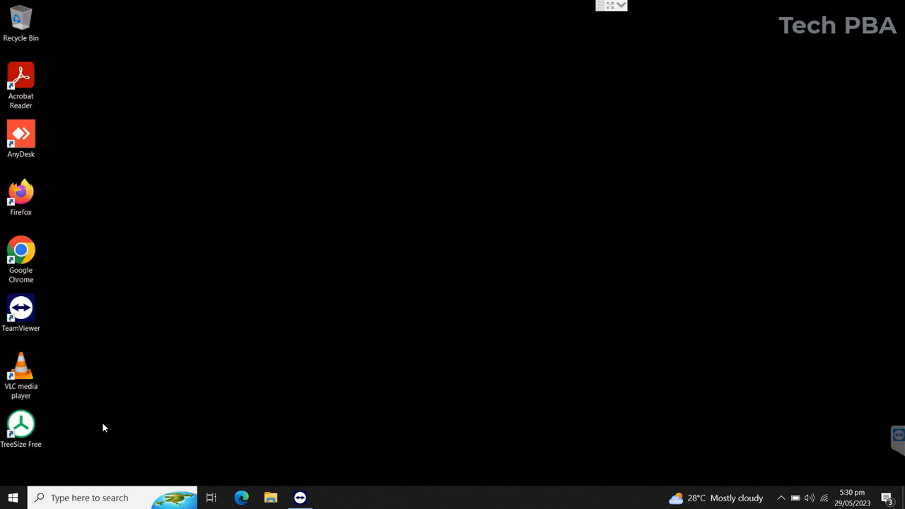
pyautogui.click(18, 499)
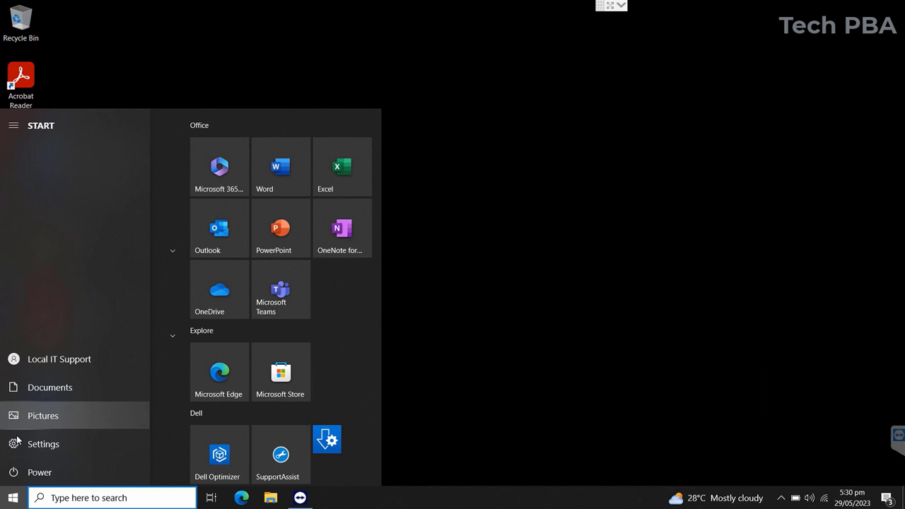
pyautogui.click(18, 444)
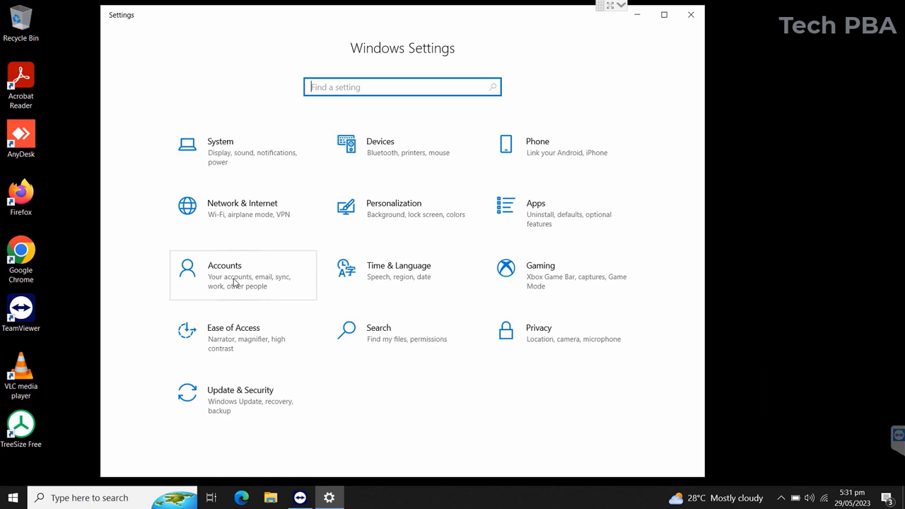
# Open Accounts and view the existing connection on the Access work or school page.
pyautogui.click(236, 280)
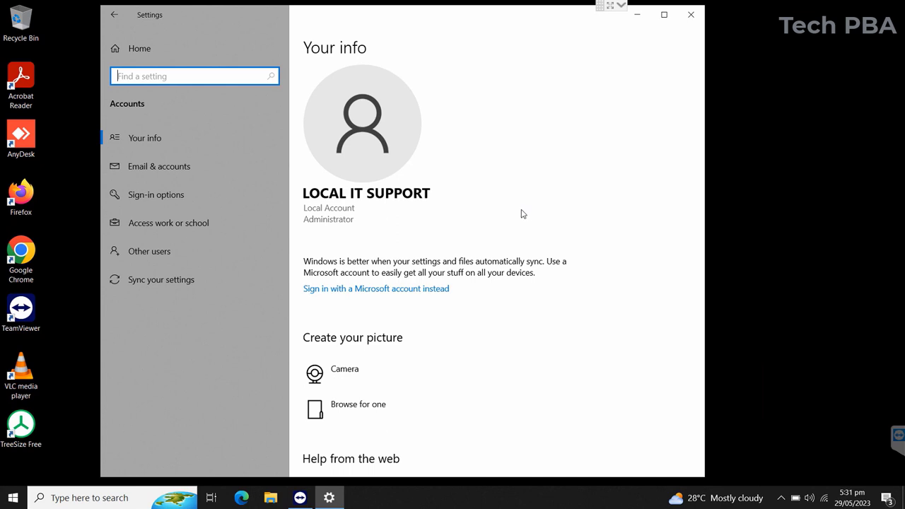
pyautogui.click(163, 223)
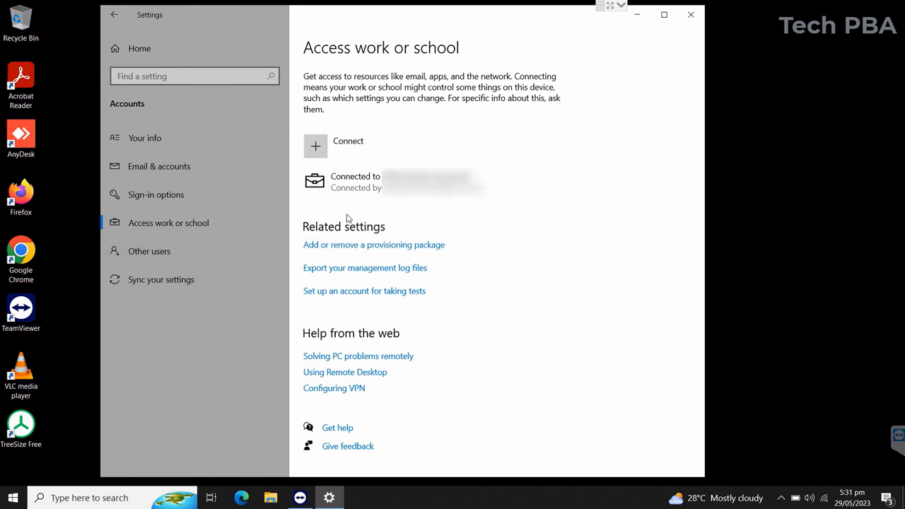
# On Other users, add a work or school user, pasting the user's e-mail as Standard User.
pyautogui.click(141, 252)
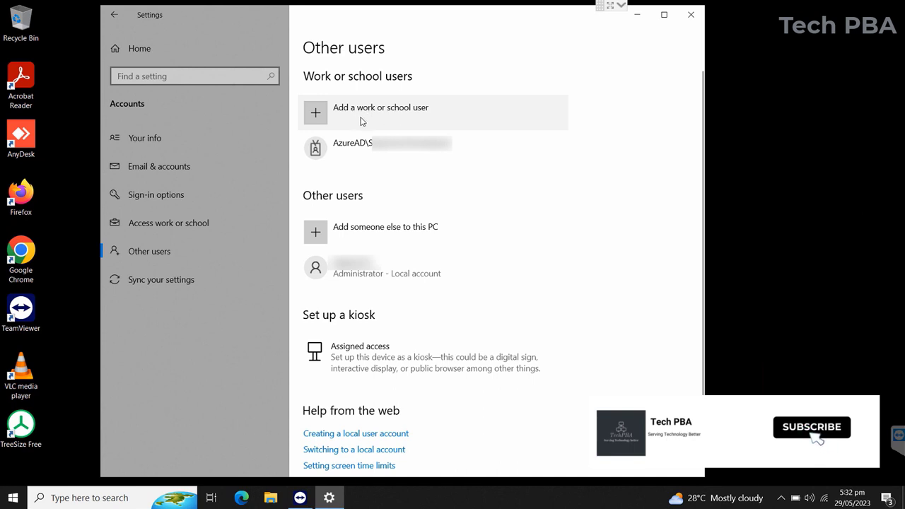
pyautogui.click(367, 117)
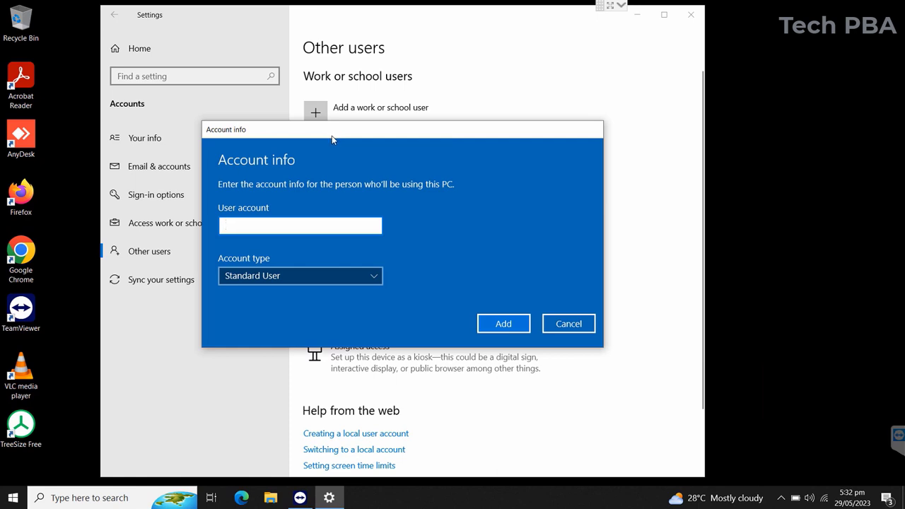
pyautogui.moveTo(332, 139)
pyautogui.mouseDown()
pyautogui.moveTo(325, 111)
pyautogui.moveTo(329, 141)
pyautogui.mouseUp()
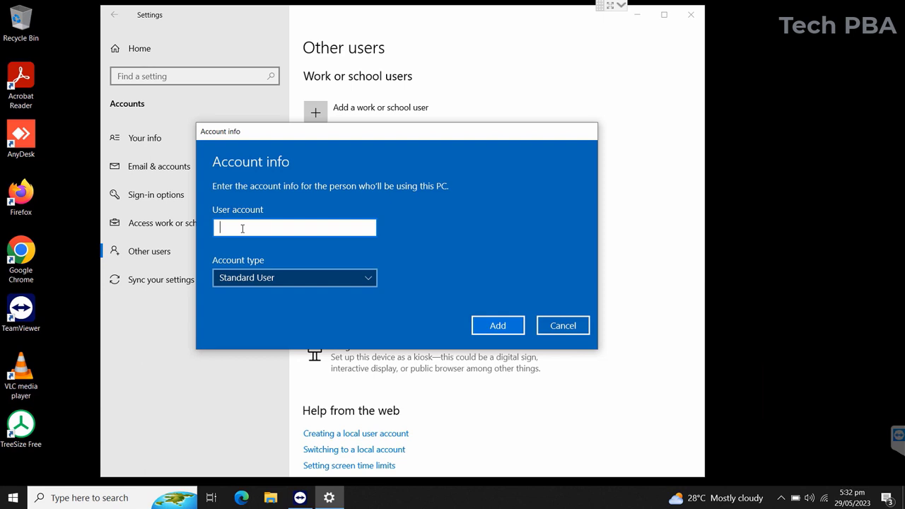
pyautogui.hotkey('ctrl', 'v')
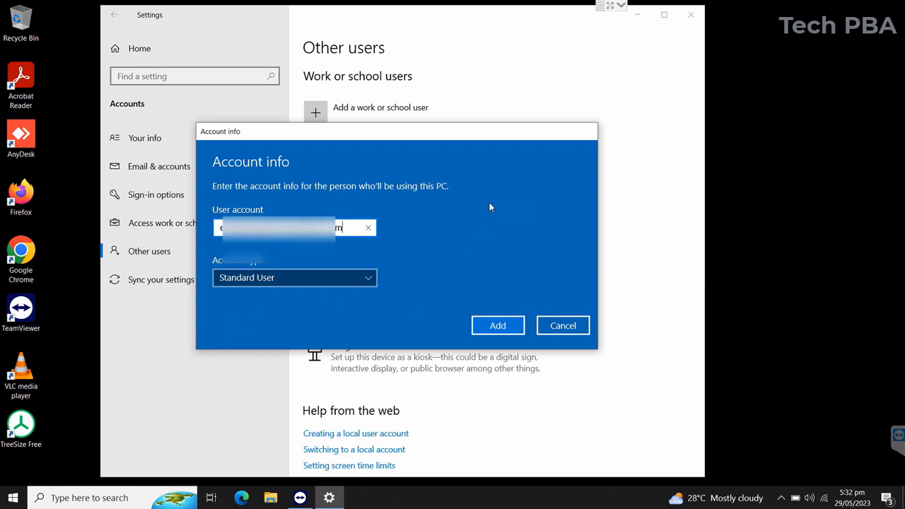
pyautogui.moveTo(369, 135)
pyautogui.mouseDown()
pyautogui.moveTo(370, 163)
pyautogui.moveTo(370, 133)
pyautogui.mouseUp()
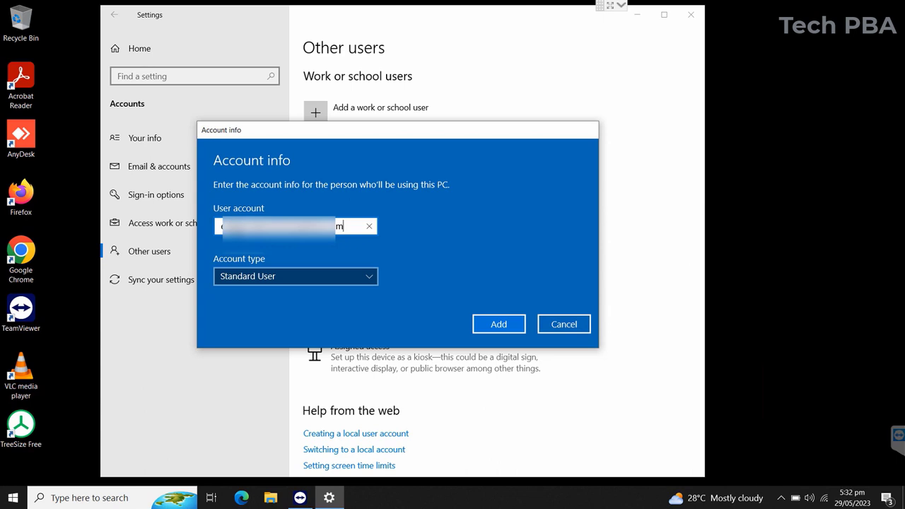
# Confirm the new Standard User, then switch users from the Start menu to reach the sign-in screen.
pyautogui.click(499, 325)
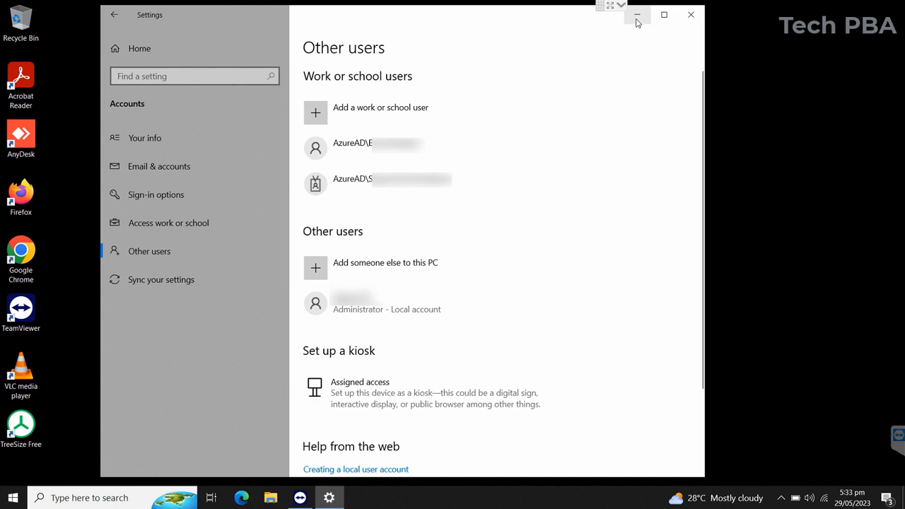
pyautogui.click(636, 22)
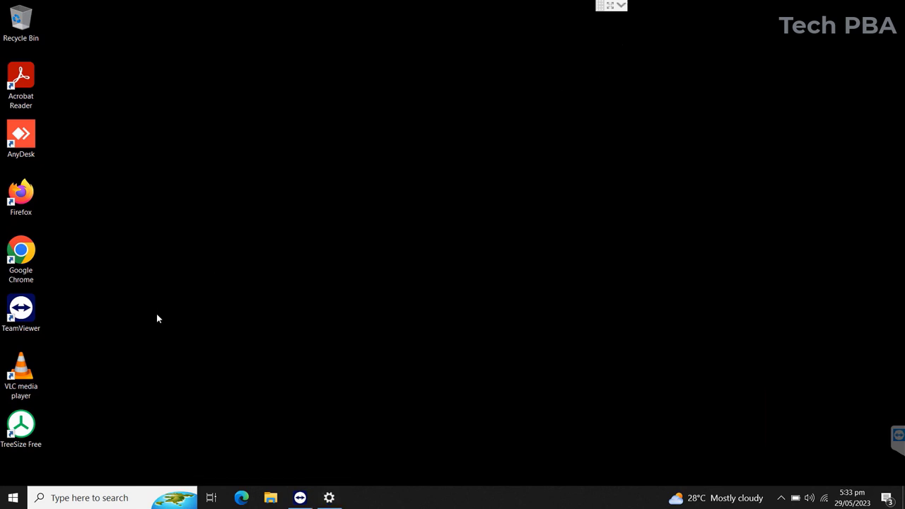
pyautogui.click(16, 500)
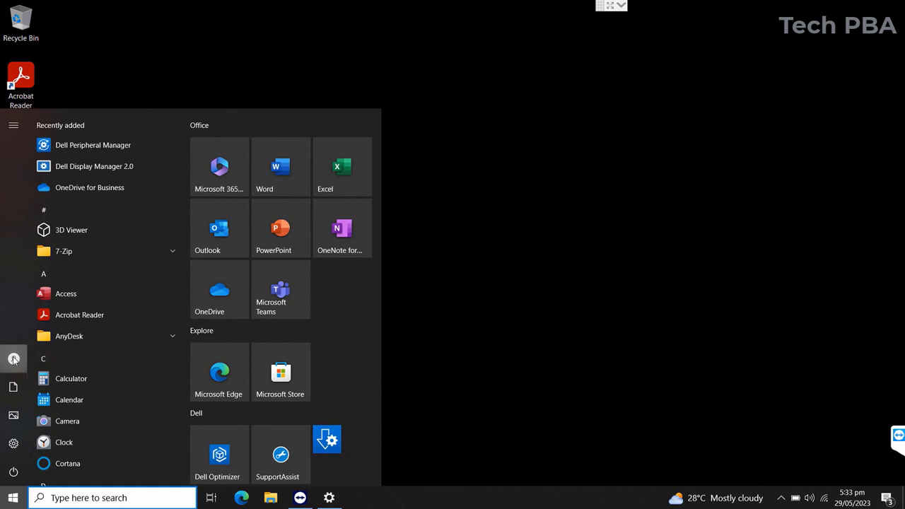
pyautogui.click(14, 359)
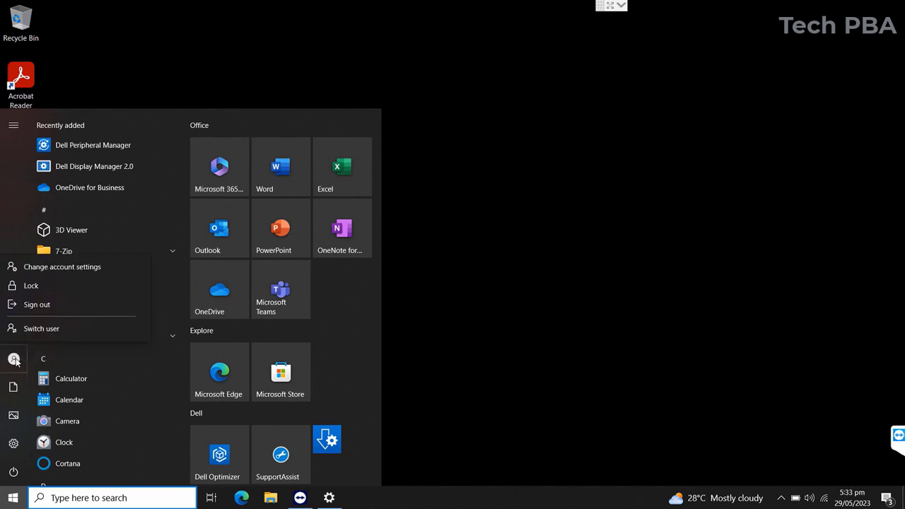
pyautogui.click(38, 331)
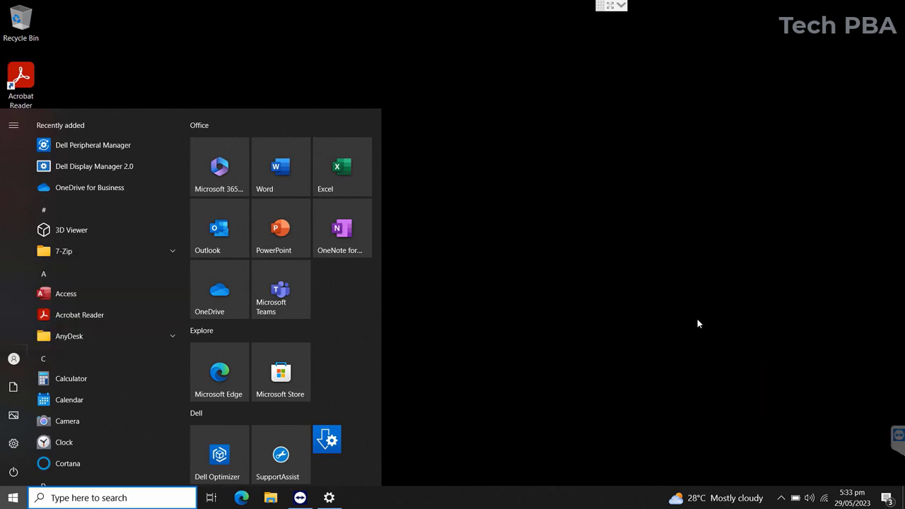
pyautogui.press('super+l')
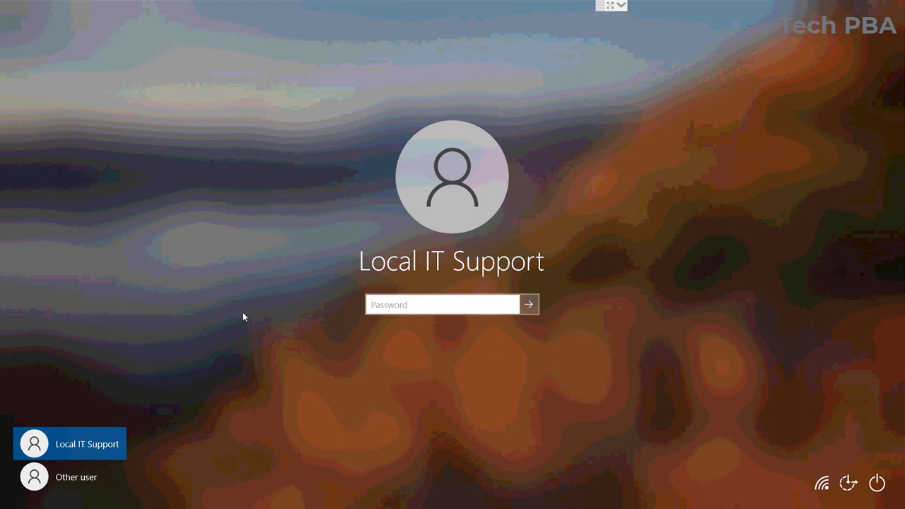
# Sign in under Other user with the work account's e-mail and pasted password.
pyautogui.click(77, 478)
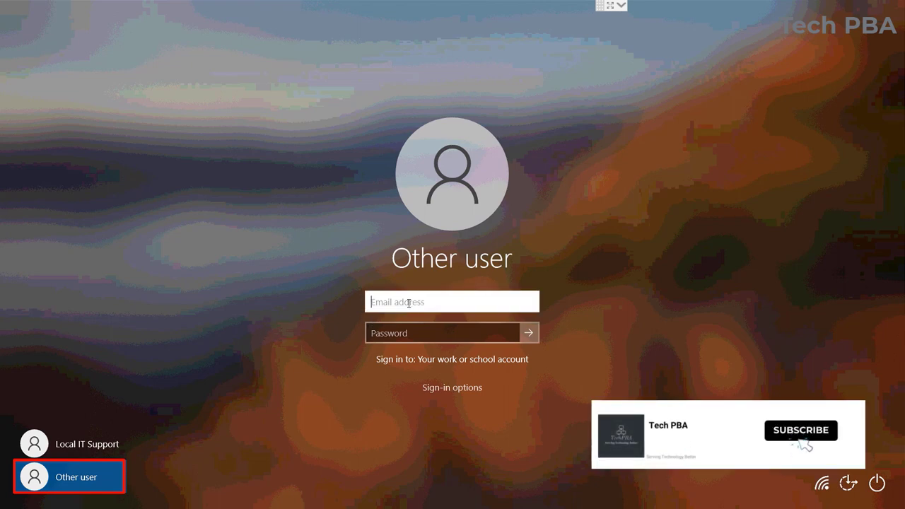
pyautogui.write('e')
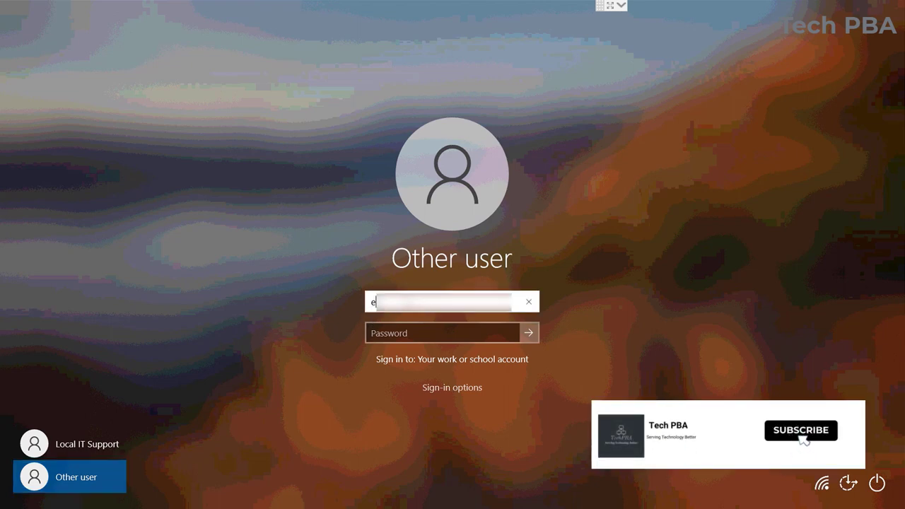
pyautogui.write('mail')
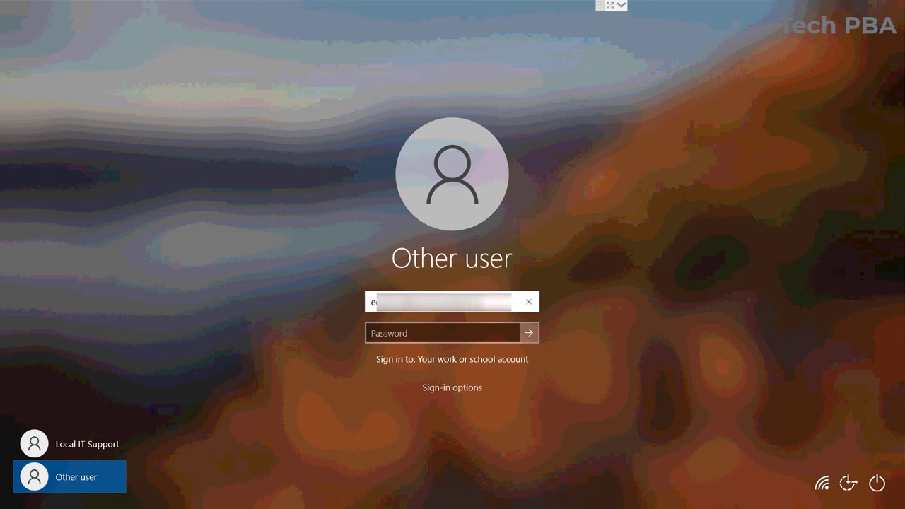
pyautogui.click(442, 333)
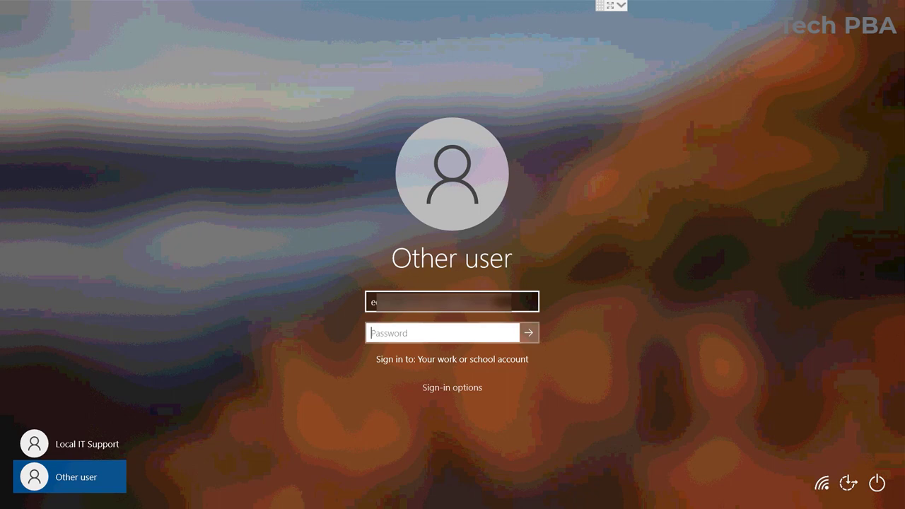
pyautogui.hotkey('ctrl', 'v')
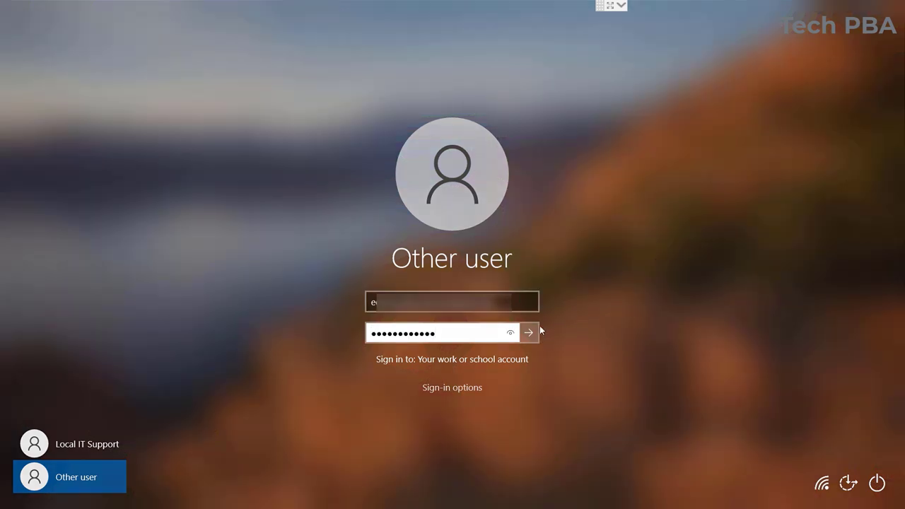
pyautogui.click(529, 333)
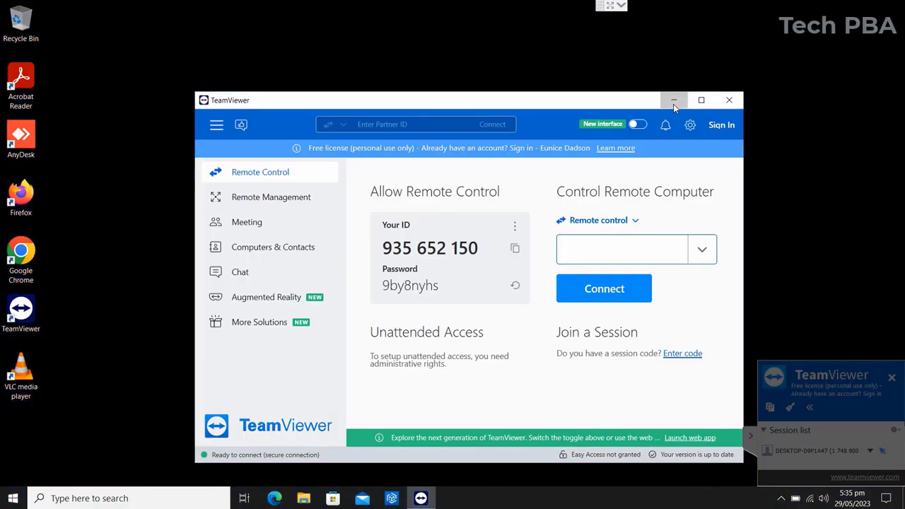
# Get the TeamViewer window out of the way to reveal the new user's desktop.
pyautogui.click(672, 99)
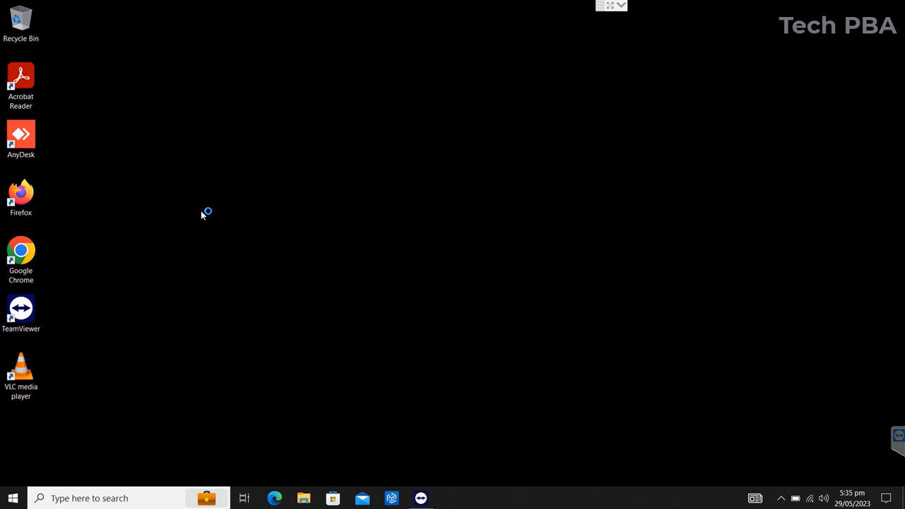
# Start Outlook from the Start menu so it searches for the work account.
pyautogui.click(15, 499)
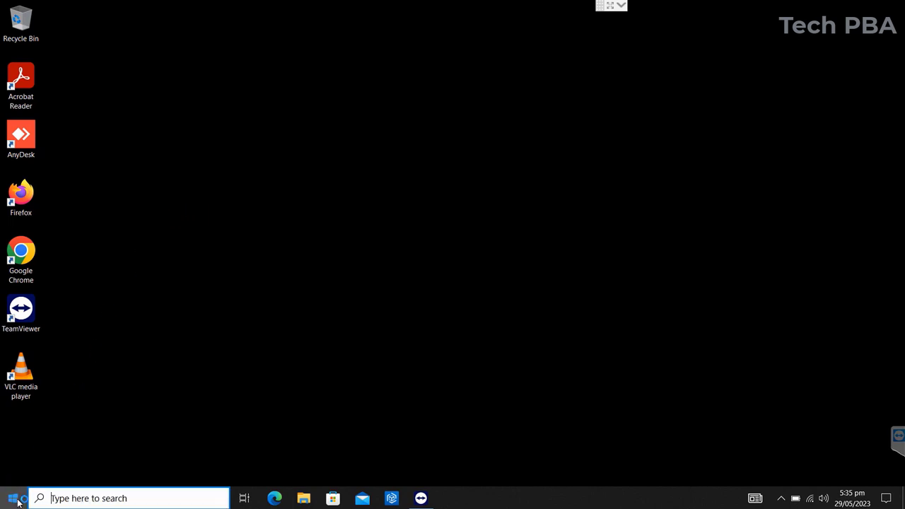
pyautogui.click(628, 252)
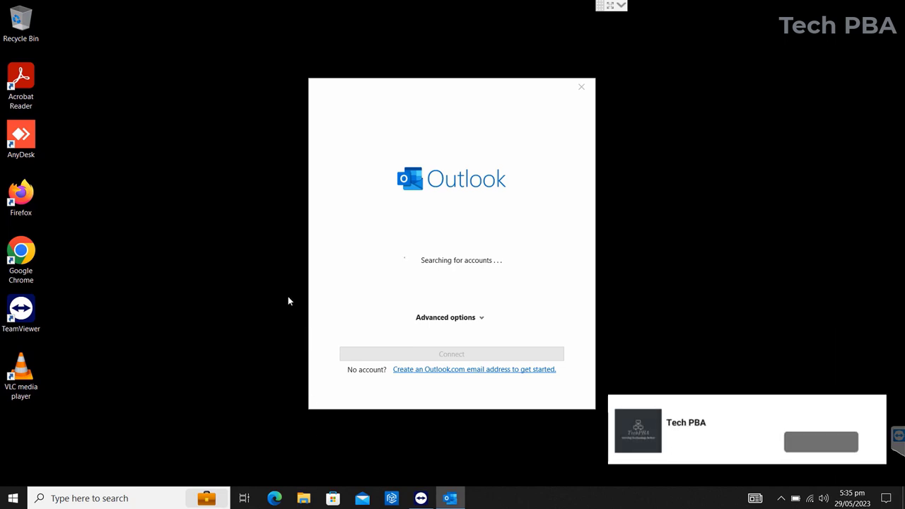
# Open OneDrive in File Explorer and fill the work e-mail into the Set up OneDrive window.
pyautogui.press('super+e')
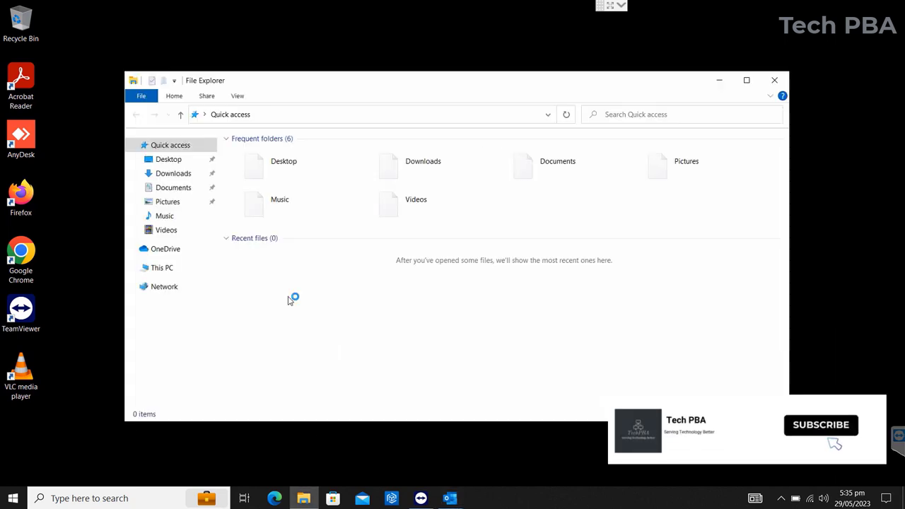
pyautogui.click(168, 251)
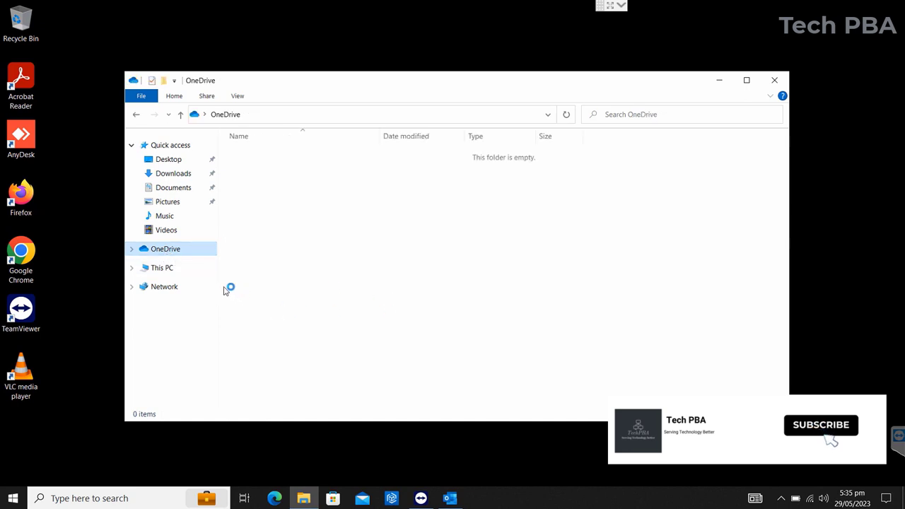
pyautogui.moveTo(220, 281); pyautogui.dragTo(239, 283)
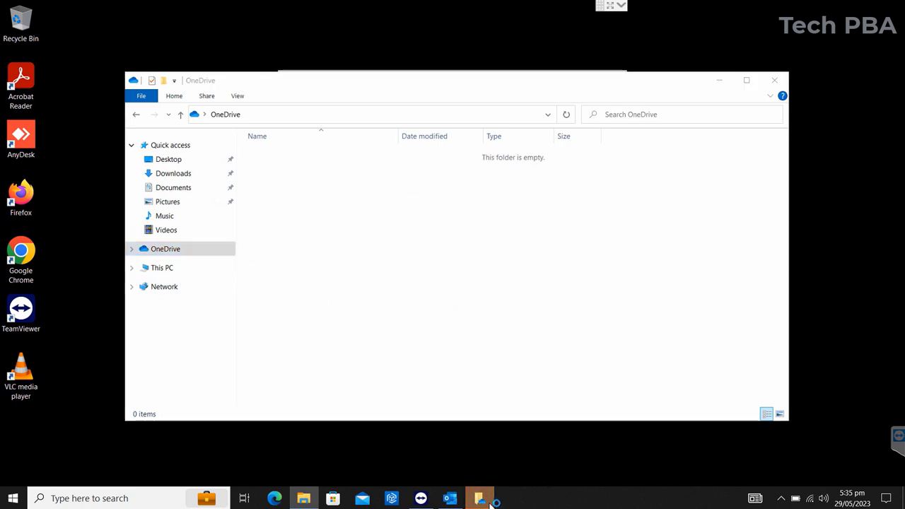
pyautogui.moveTo(433, 76); pyautogui.dragTo(436, 94)
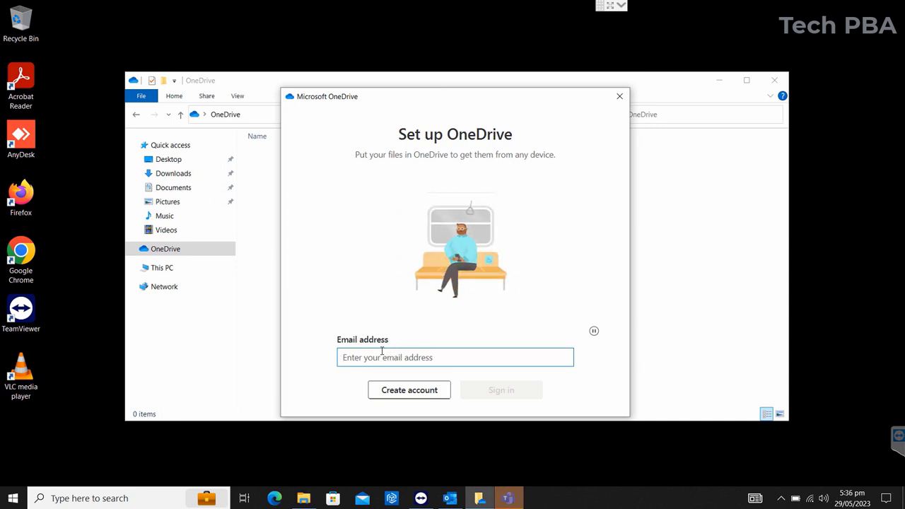
pyautogui.hotkey('ctrl', 'v')
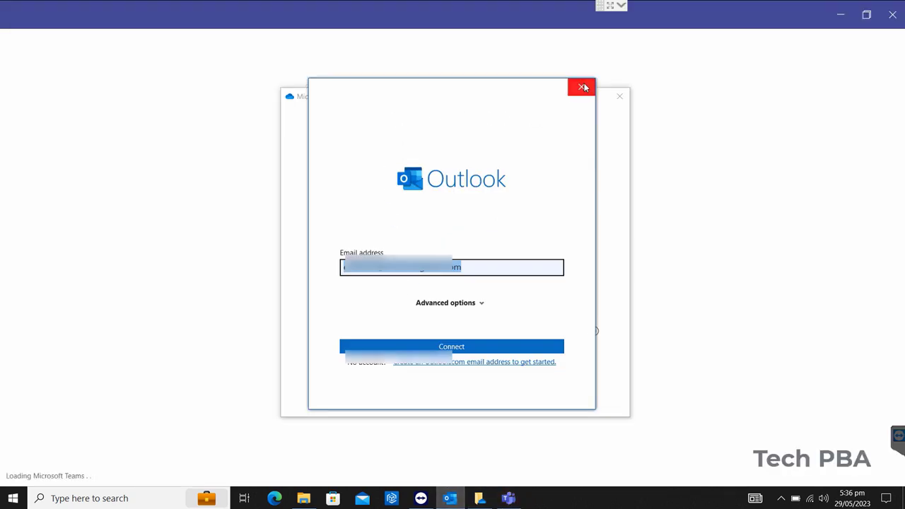
pyautogui.click(479, 498)
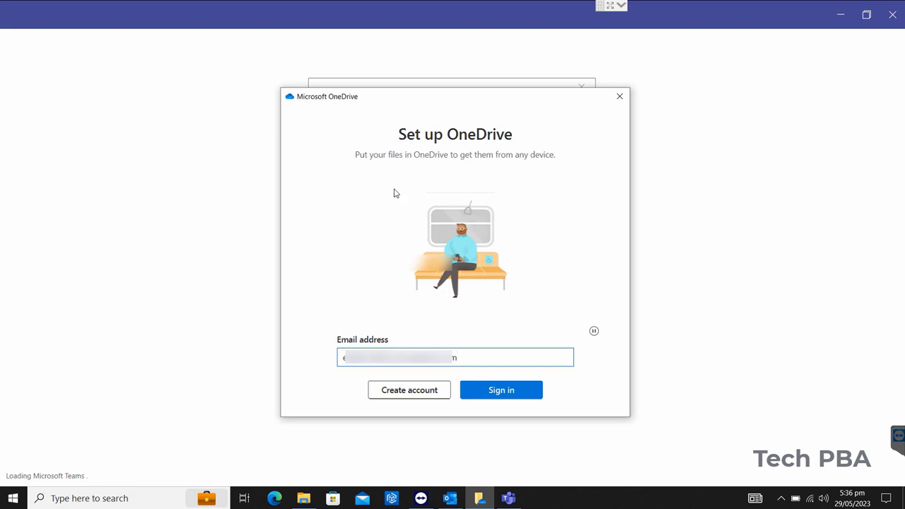